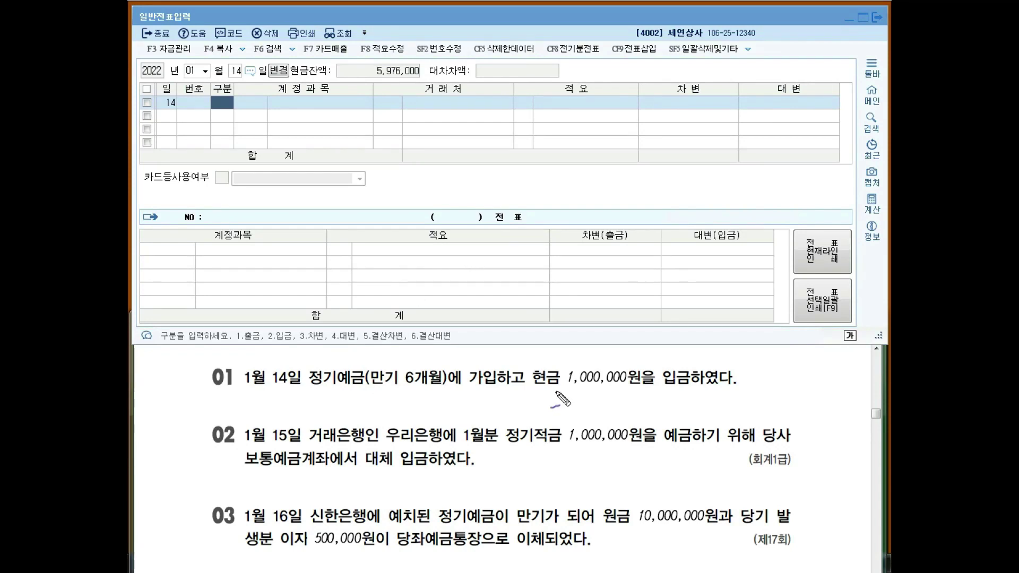
Step: Mark 정기예금, the 6개월 maturity and the cash amount in question 01 with the pen, and clear the marks
drag(312, 391, 361, 386)
drag(428, 390, 431, 392)
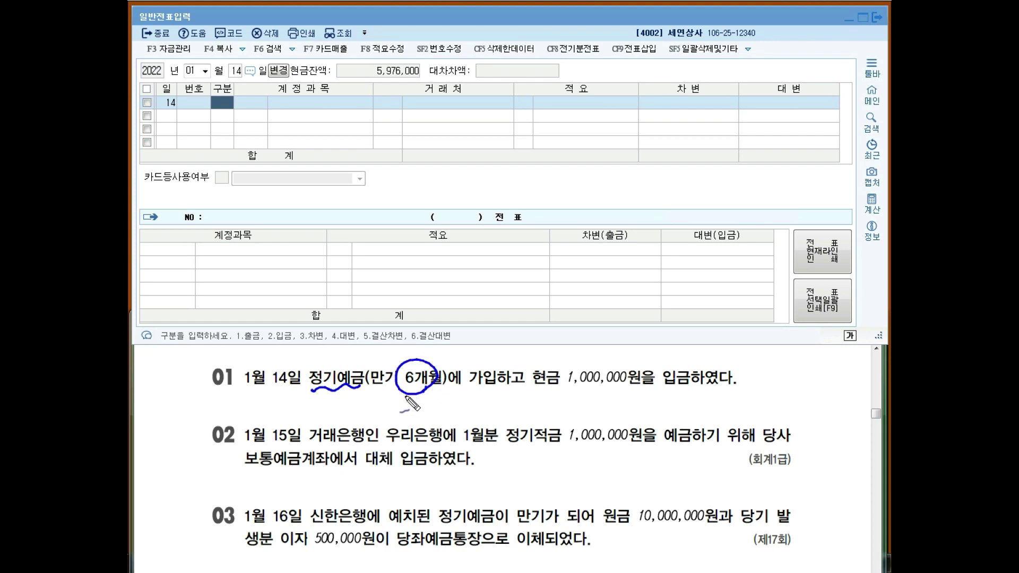
mouse_move(536, 391)
mouse_down()
mouse_move(680, 388)
mouse_move(671, 398)
mouse_up()
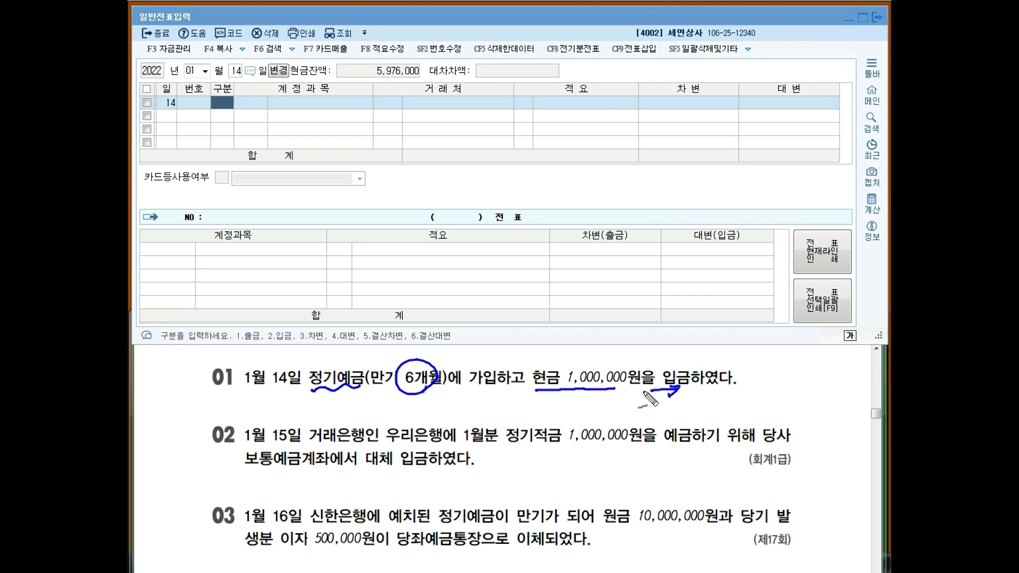
drag(552, 400, 576, 407)
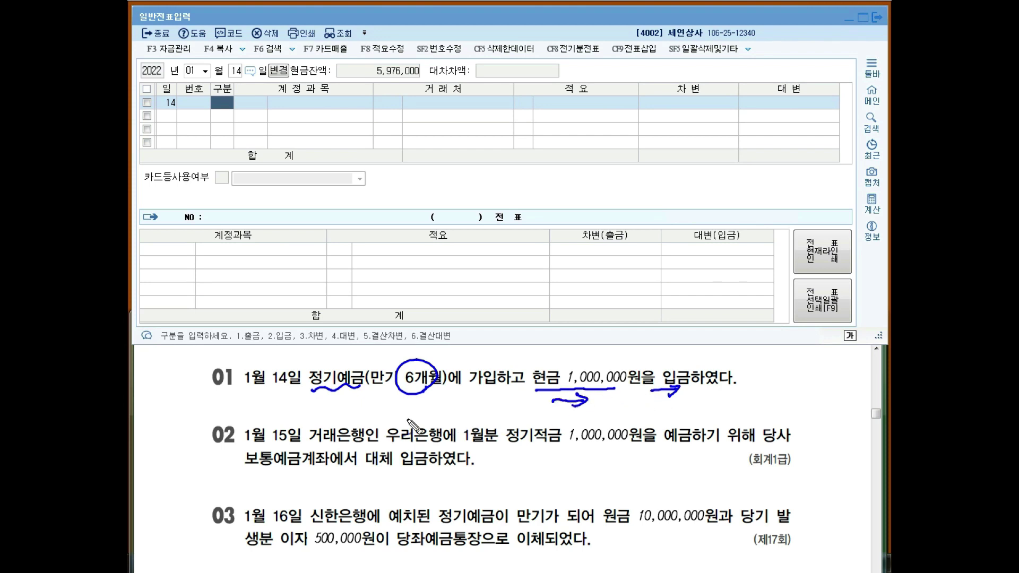
drag(365, 398, 338, 400)
key(Escape)
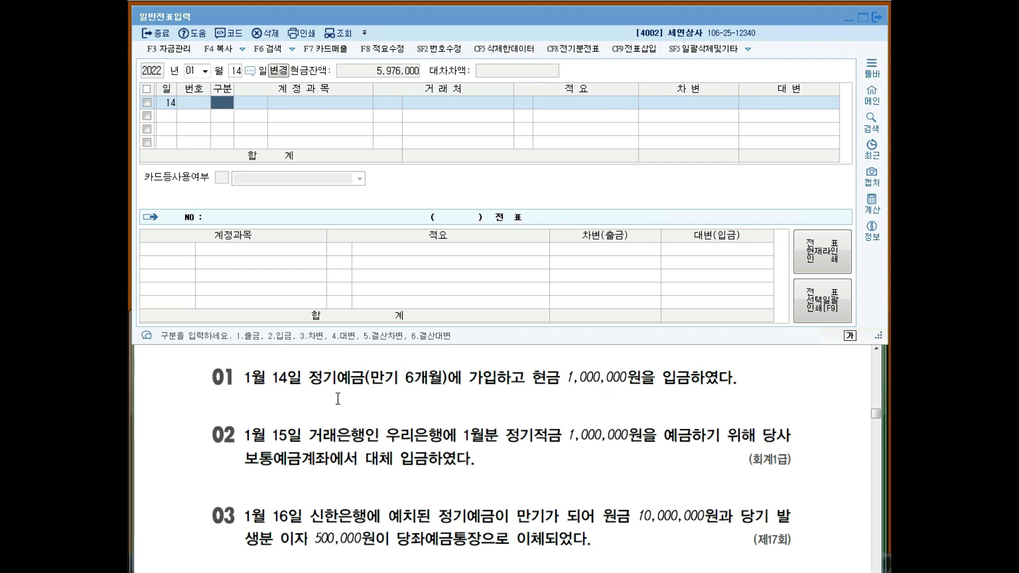
Step: Enter a debit line (차변) in the January 14 voucher for account 0105 정기예금 with the amount 1,000,000
click(213, 104)
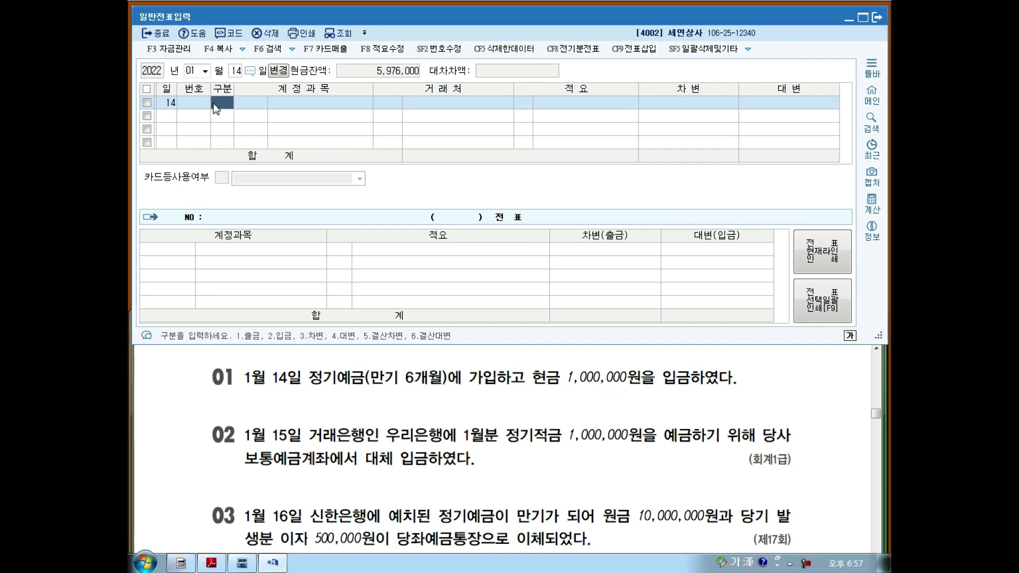
text(3)
key(Return)
text(정ㄱ)
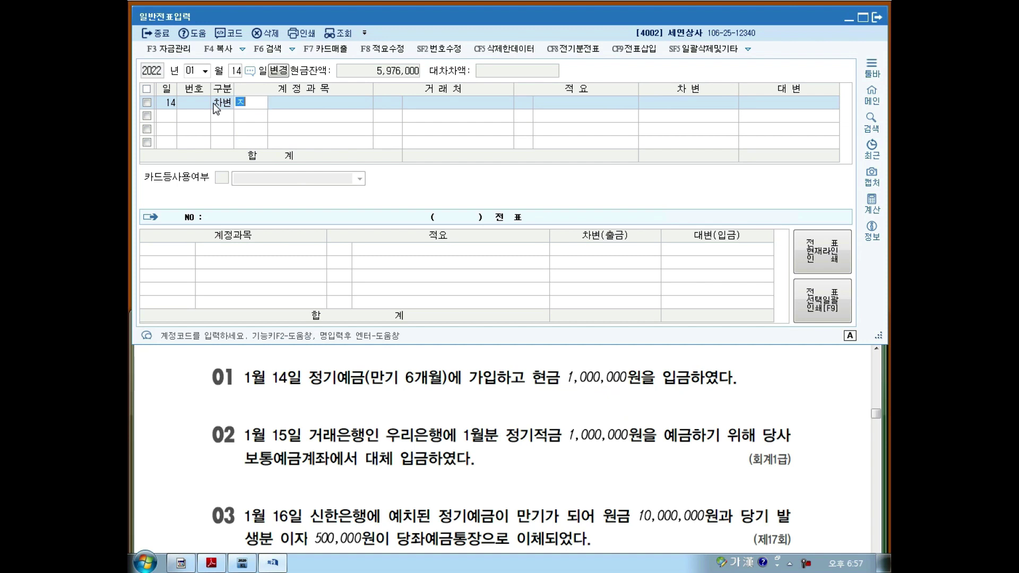
text(ㅣ)
key(Return)
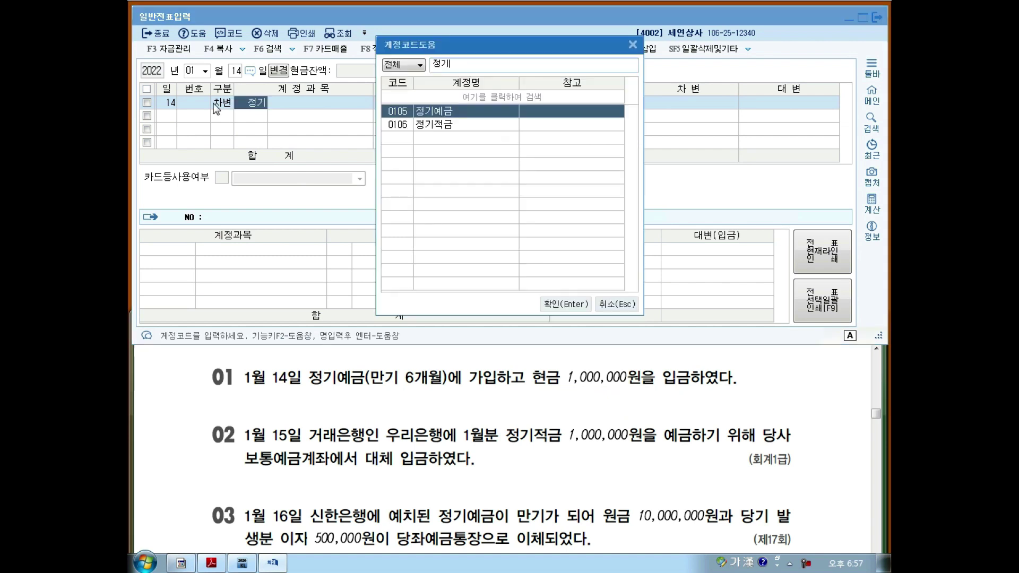
key(Return)
key(Return)
key(Return)
text(1000000)
key(Return)
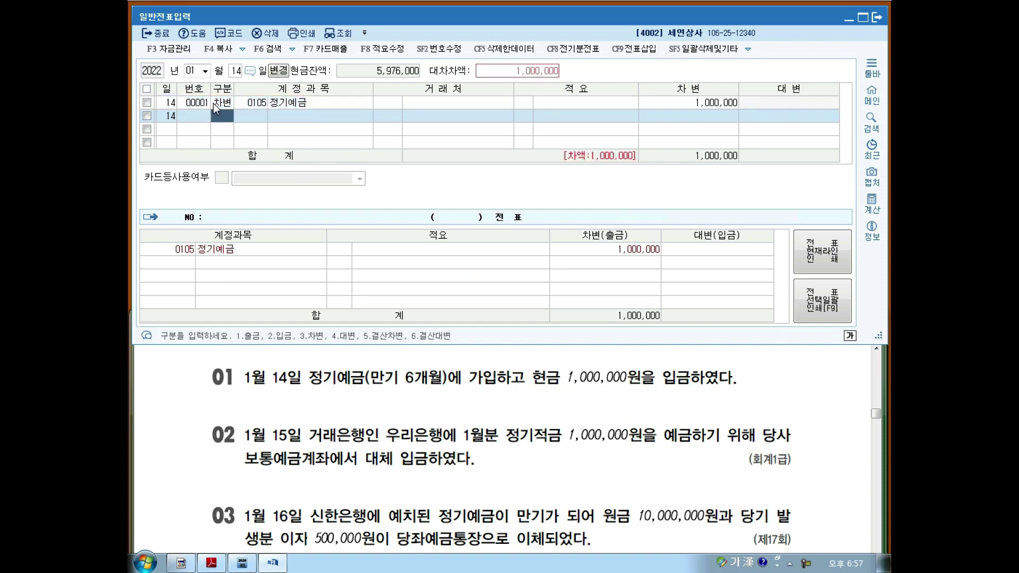
Step: Add a balancing credit line (대변) to the January 14 voucher with account 101 현금
text(4)
text(101)
key(Return)
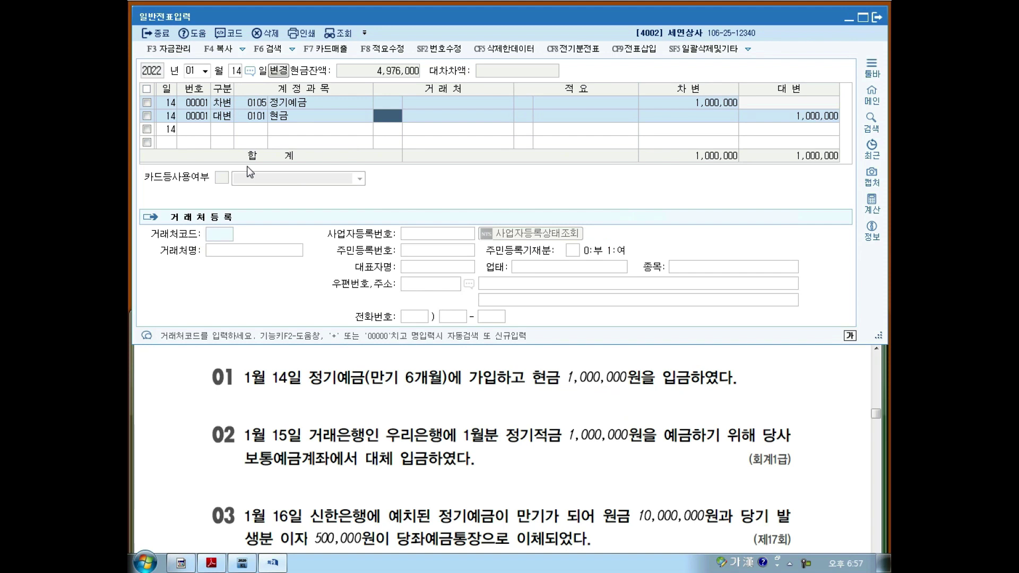
Step: Change the voucher day to 15 to open an empty January 15 entry
key(shift+Tab)
text(15)
key(Return)
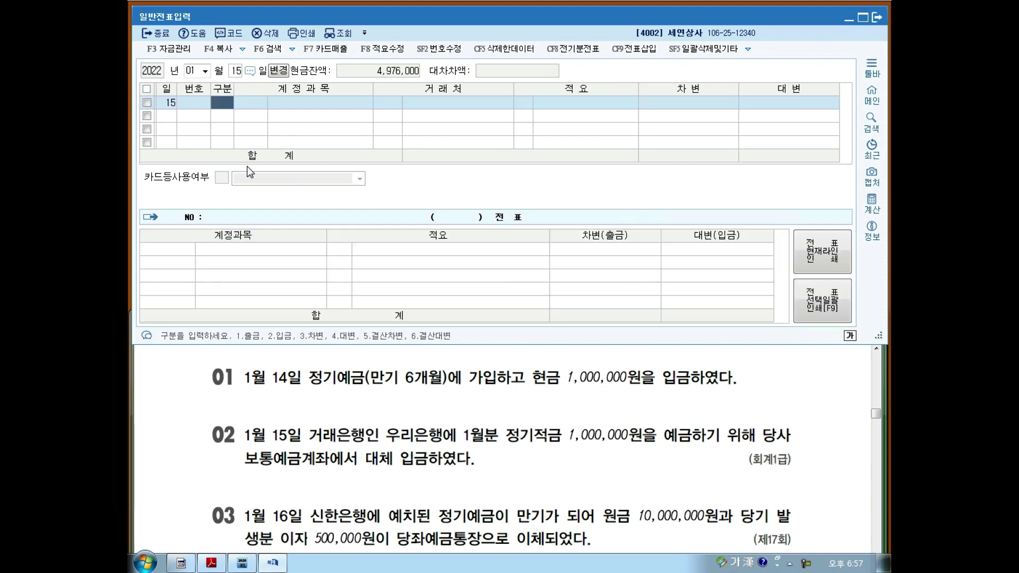
Step: Mark 정기적금 1,000,000원, 예금 and 보통예금 in question 02 with the pen, and clear the marks
mouse_move(482, 462)
mouse_down()
mouse_move(536, 447)
mouse_move(685, 451)
mouse_up()
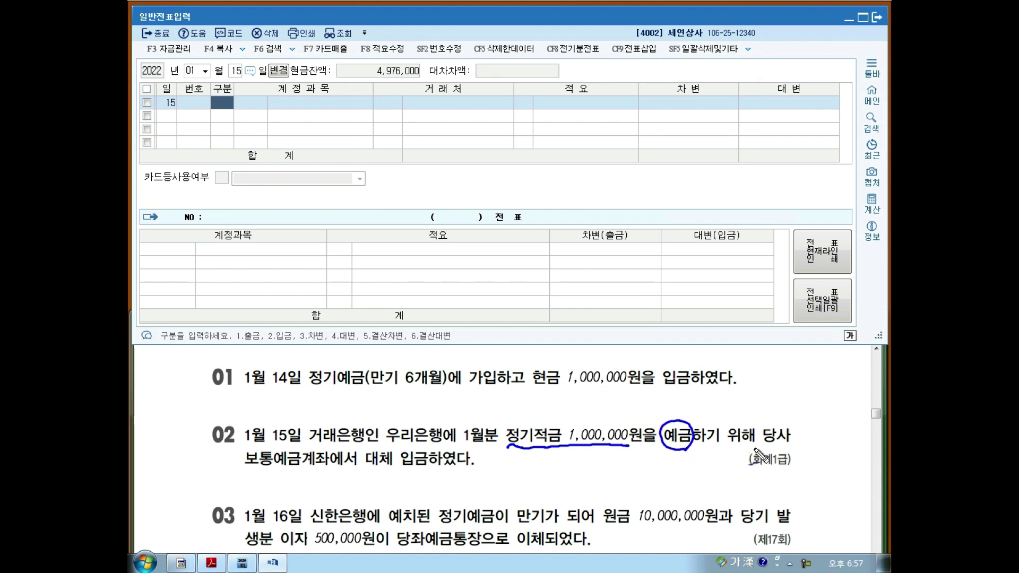
mouse_move(271, 448)
mouse_down()
mouse_move(248, 464)
mouse_move(333, 484)
mouse_move(317, 492)
mouse_up()
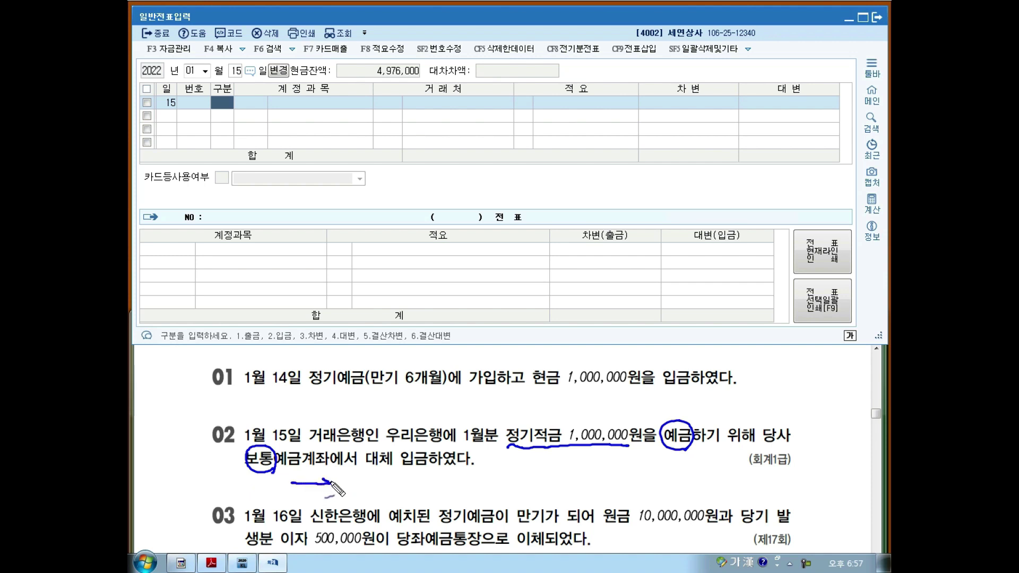
mouse_move(595, 418)
mouse_down()
mouse_move(552, 421)
mouse_move(559, 427)
mouse_up()
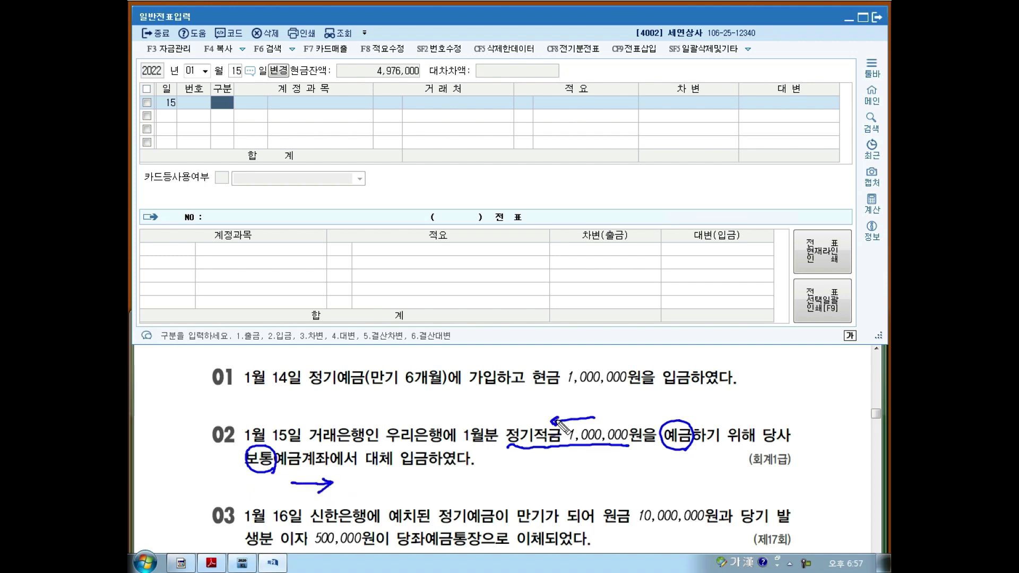
key(Escape)
Step: Enter a debit line (차변) in the January 15 voucher for account 0106 정기적금 with the amount 1,000,000
text(3)
key(Return)
text(정기)
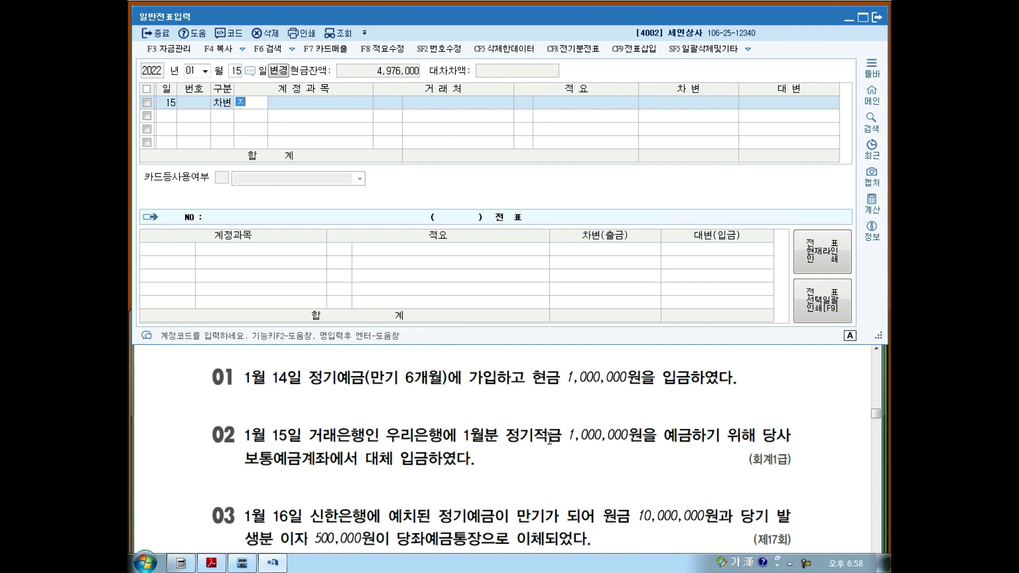
key(Return)
key(Down)
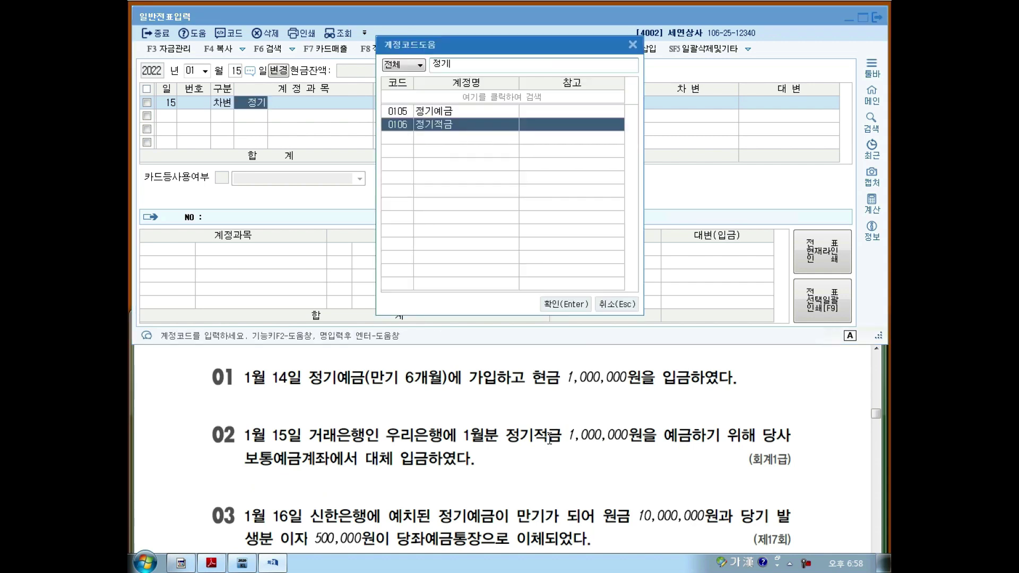
key(Return)
key(Return)
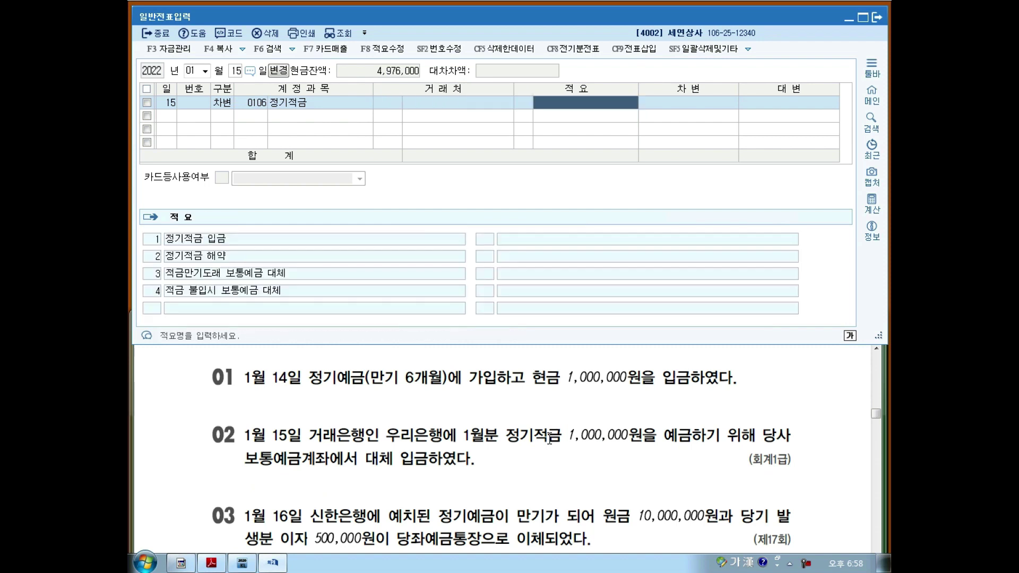
key(Return)
text(1000000)
key(Return)
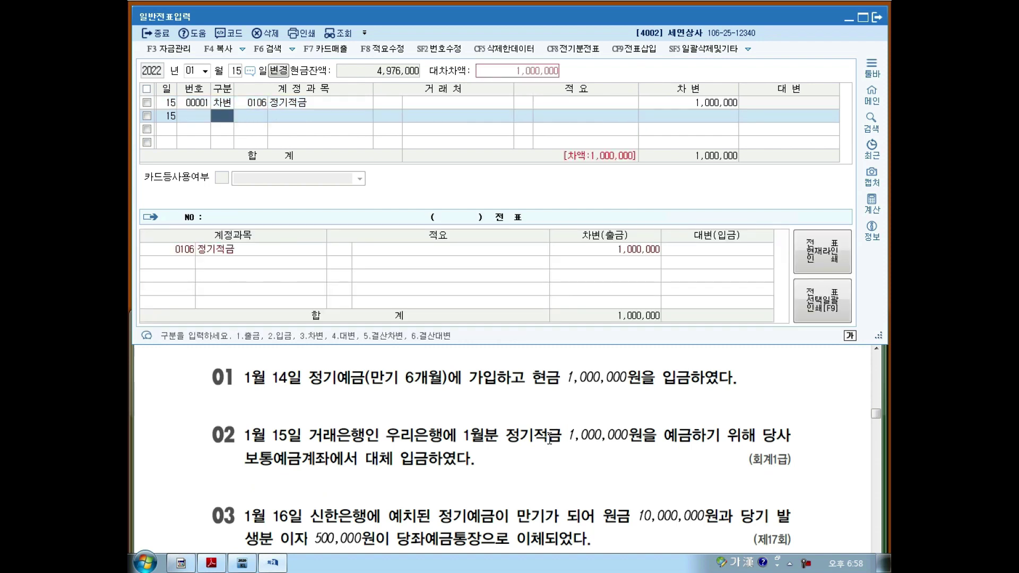
Step: Add a balancing credit line with account 103 보통예금 to the January 15 voucher, and change the voucher day to 16
text(4103)
key(Return)
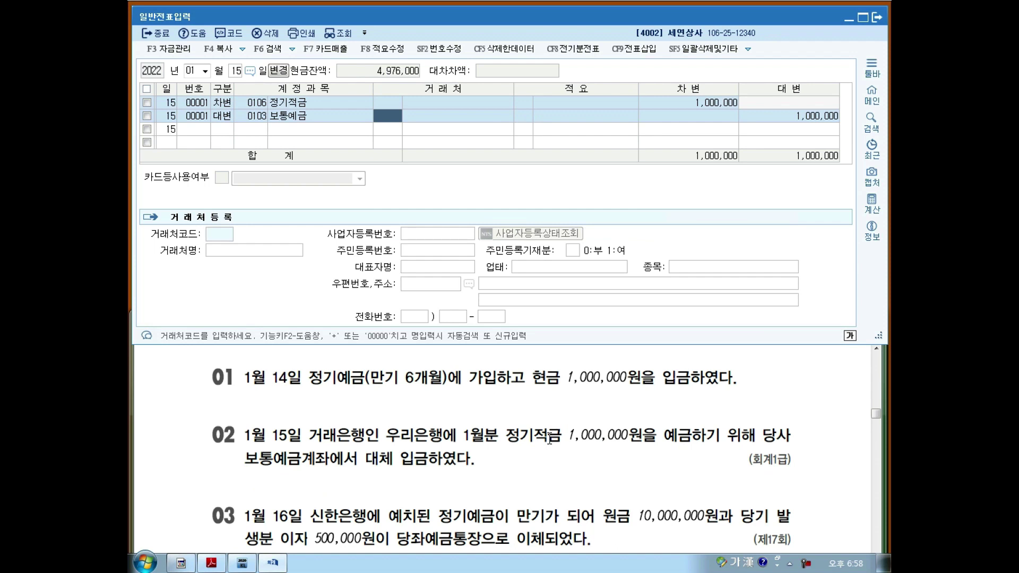
scroll(549, 440, down, 2)
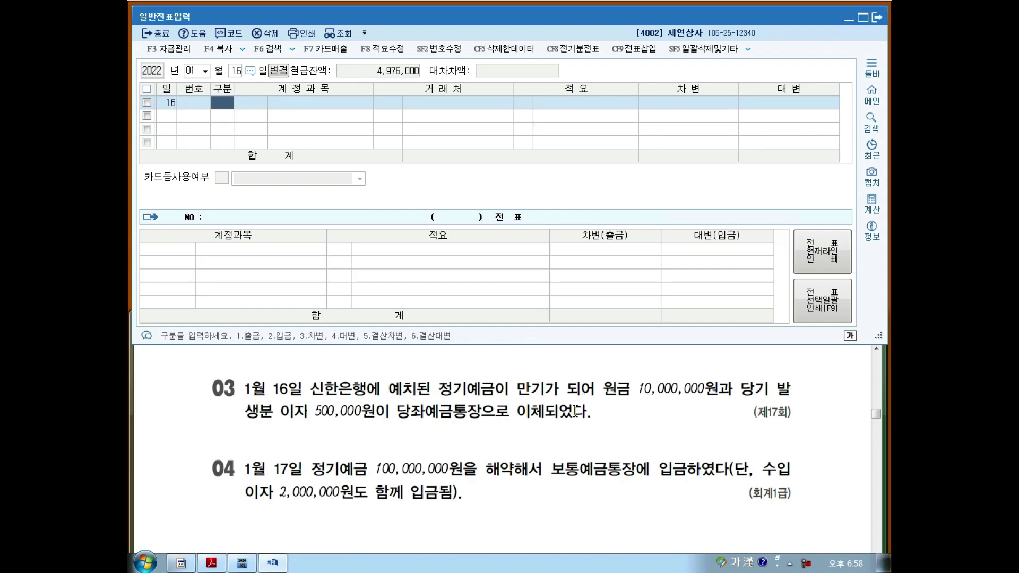
Step: Mark the deposit, principal, interest and 당좌예금통장 in question 03, add the handwritten note 만기: 1년 이내, and clear the marks
mouse_move(491, 398)
mouse_down()
mouse_move(448, 405)
mouse_move(716, 397)
mouse_up()
drag(291, 423, 364, 421)
drag(401, 425, 481, 422)
key(ctrl+z)
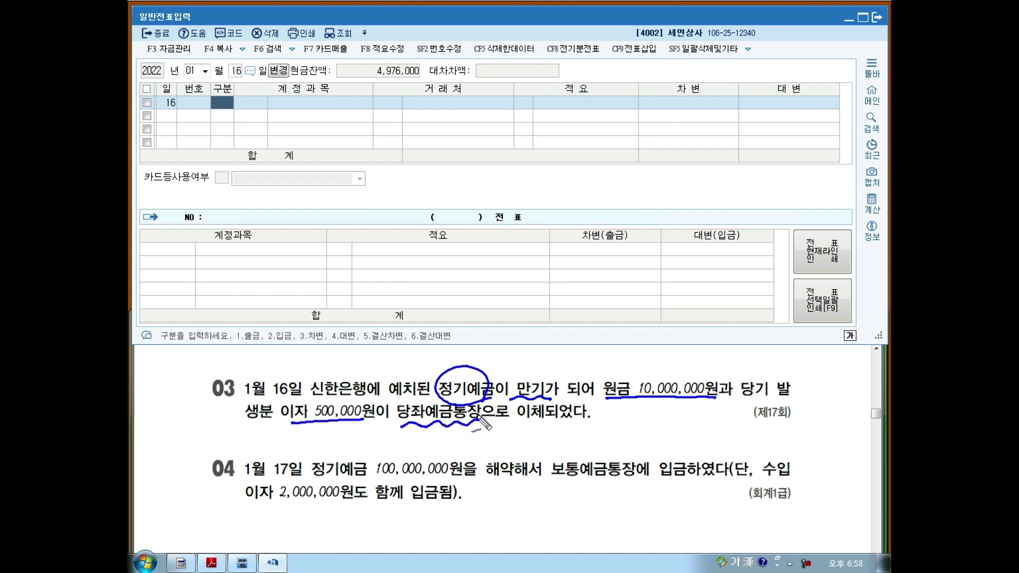
mouse_move(455, 371)
mouse_down()
mouse_move(466, 369)
mouse_move(483, 397)
mouse_up()
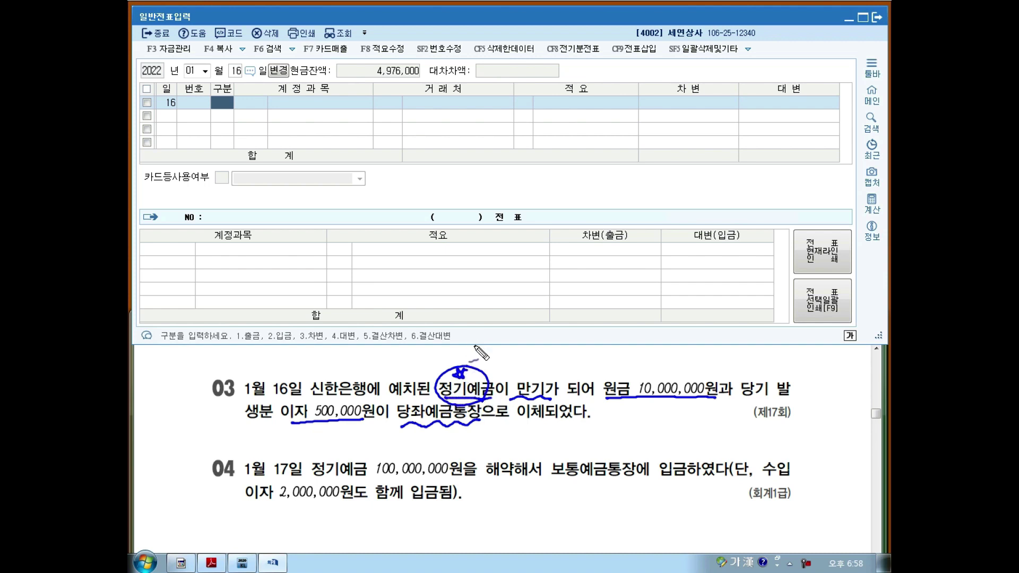
drag(501, 372, 561, 370)
click(543, 358)
click(544, 369)
mouse_move(567, 353)
mouse_down()
mouse_move(568, 370)
mouse_move(633, 366)
mouse_up()
drag(511, 335, 504, 373)
drag(534, 431, 544, 428)
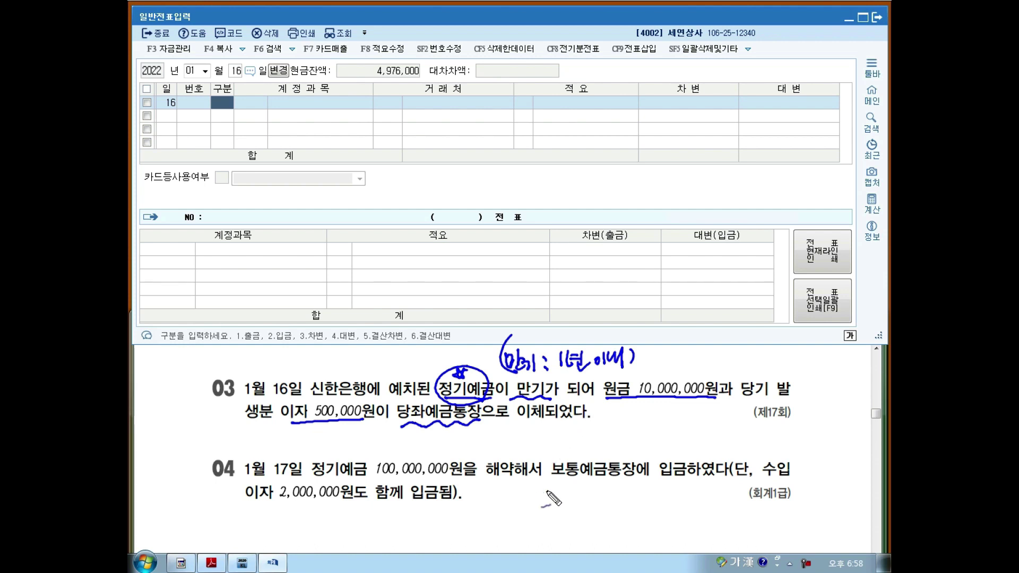
key(Escape)
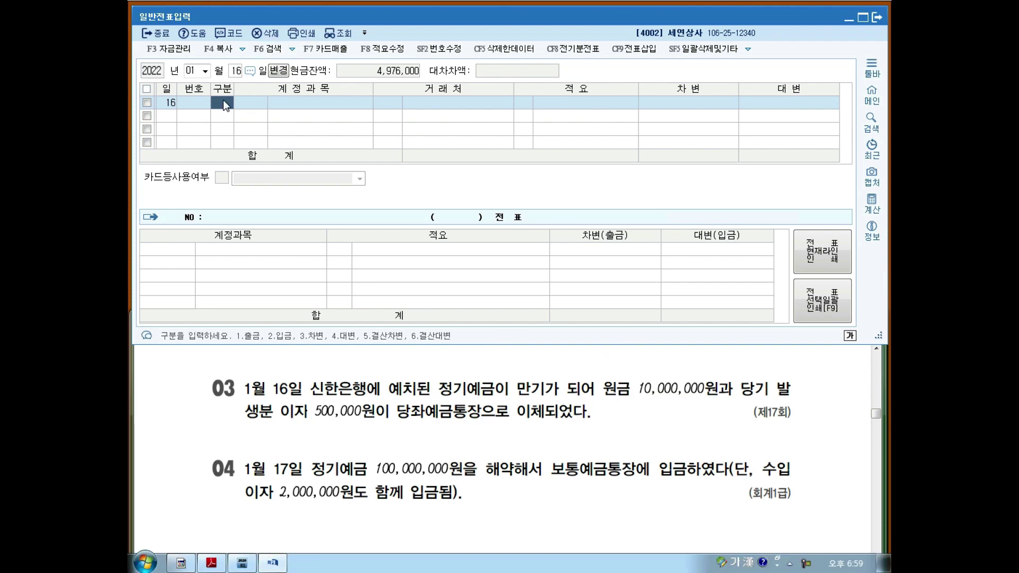
Step: Enter a credit line (대변) in the January 16 voucher for account 0105 정기예금 with the amount 10,000,000
text(4)
key(Return)
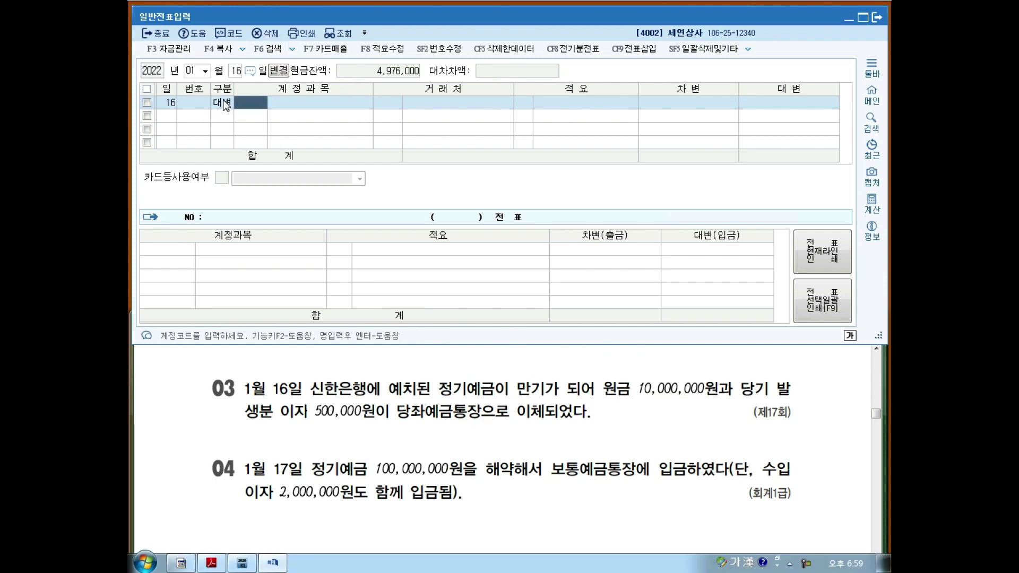
text(정기)
key(Return)
key(Return)
key(Return)
key(Return)
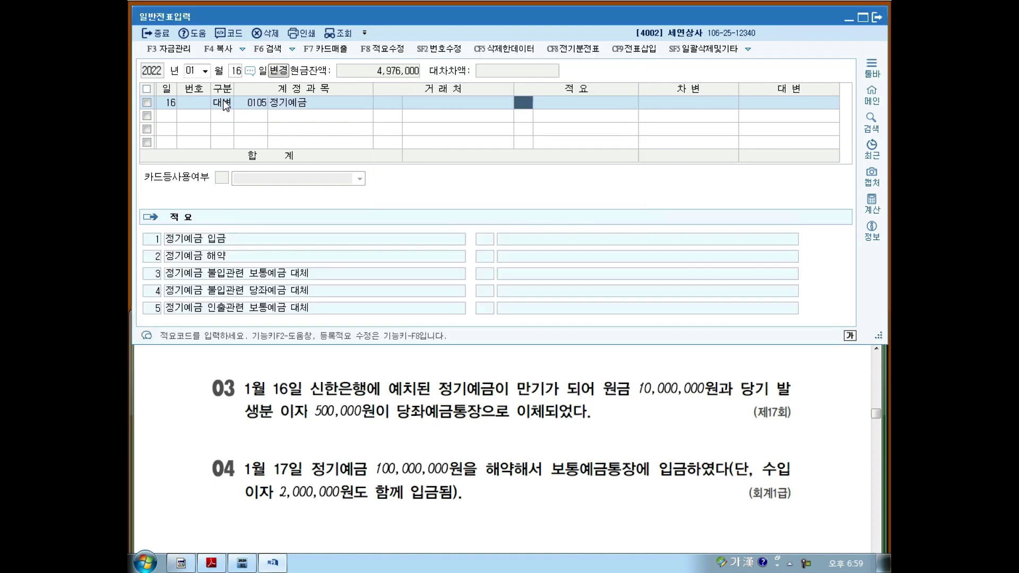
text(10,000,)
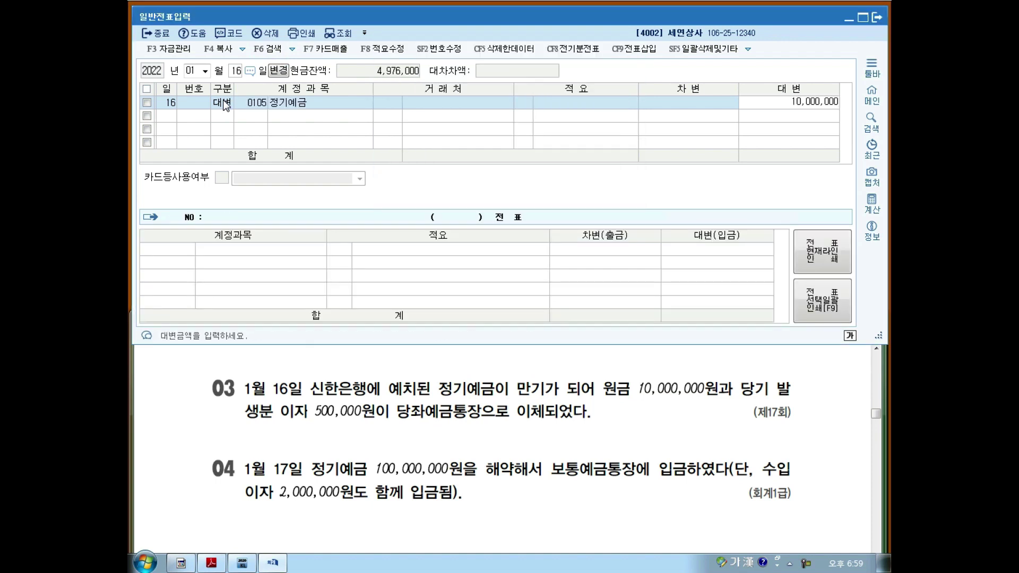
text(000)
key(Return)
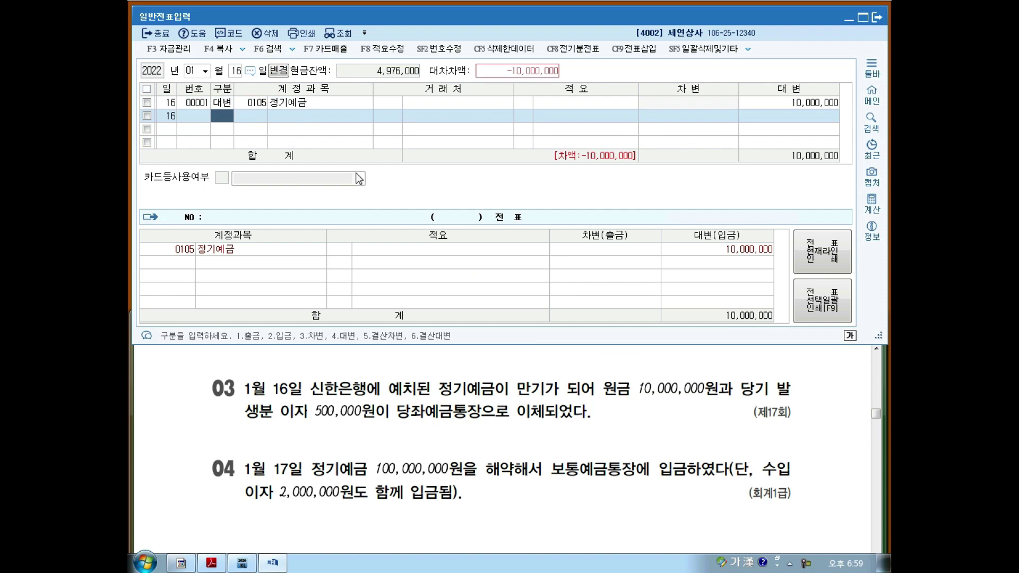
Step: Add a debit line (차변) to the January 16 voucher for account 102 당좌예금 with the amount 10,500,000
text(3)
text(10)
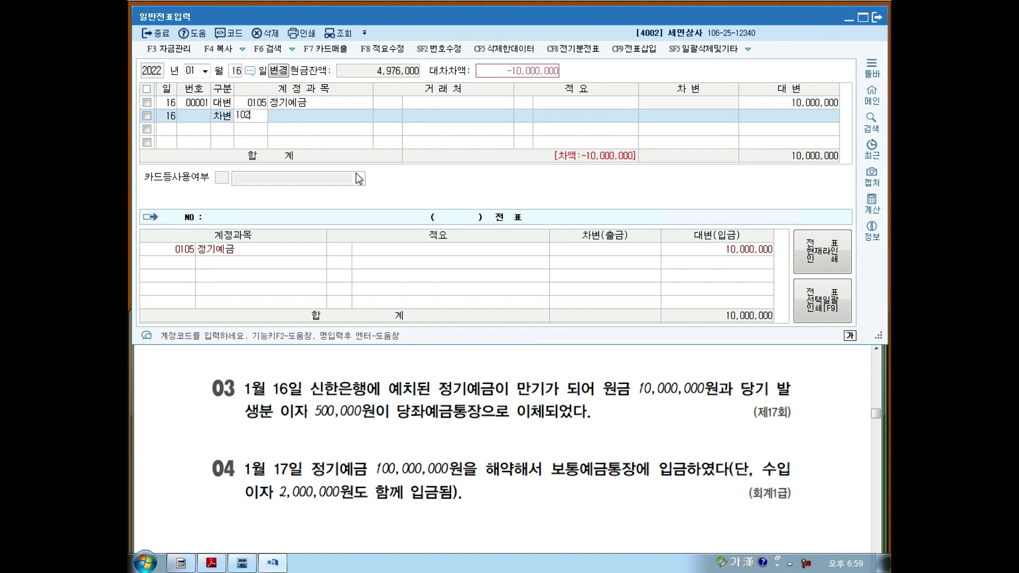
text(2)
key(Return)
key(Return)
key(Return)
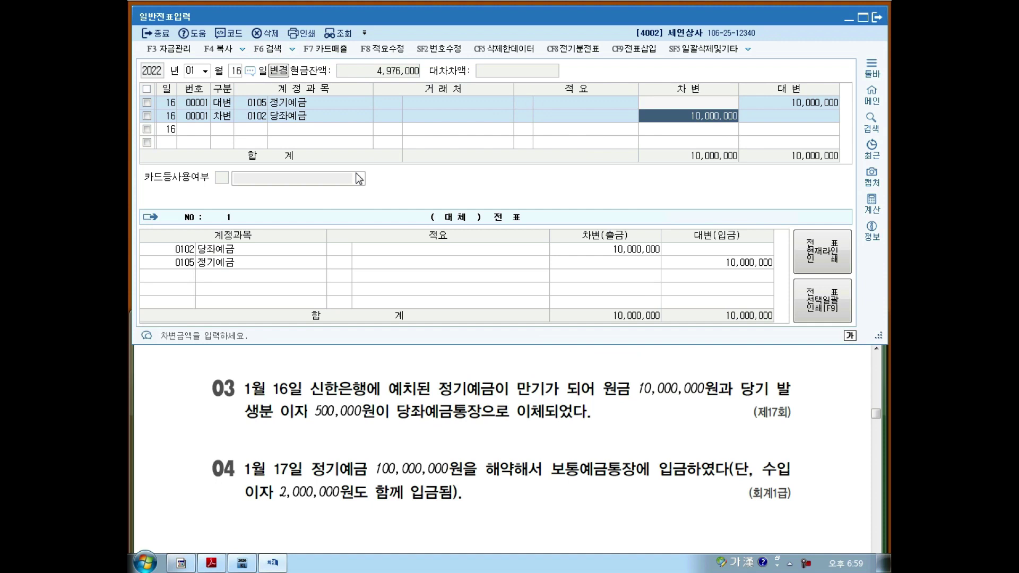
text(10,500,000)
key(Return)
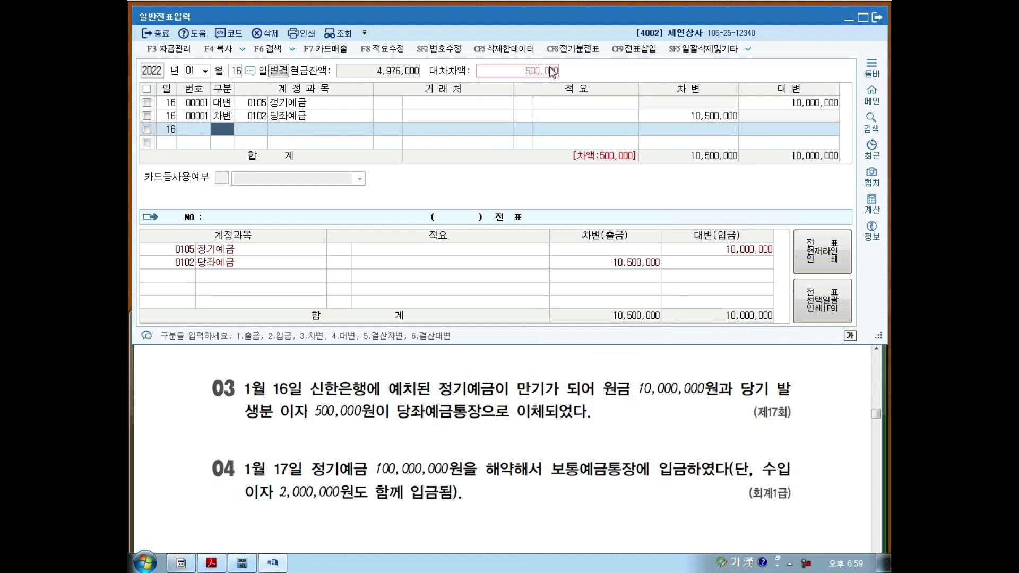
Step: Add a balancing credit line (대변) to the January 16 voucher with account 901 이자수익
text(4)
key(Return)
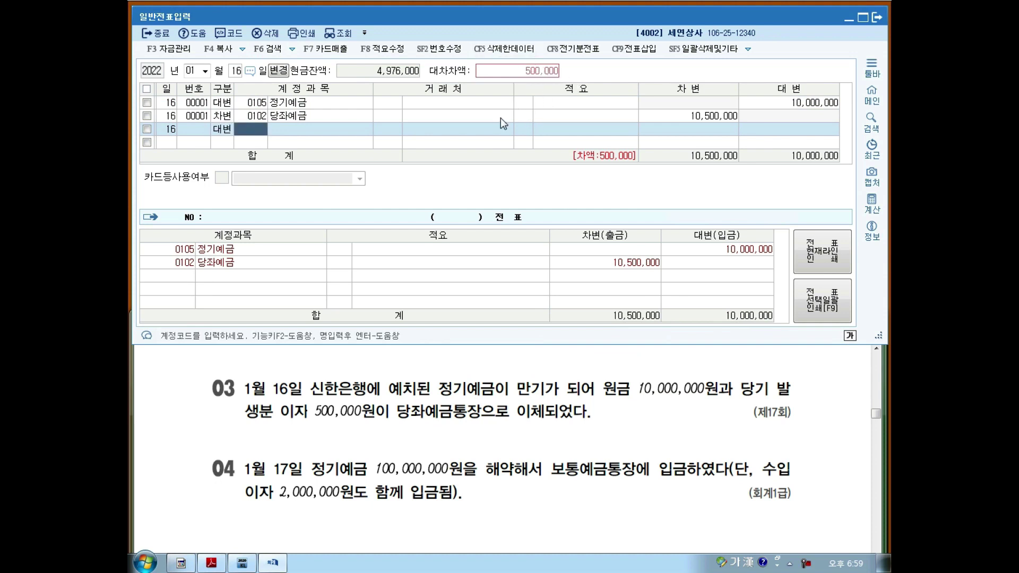
text(901)
key(Return)
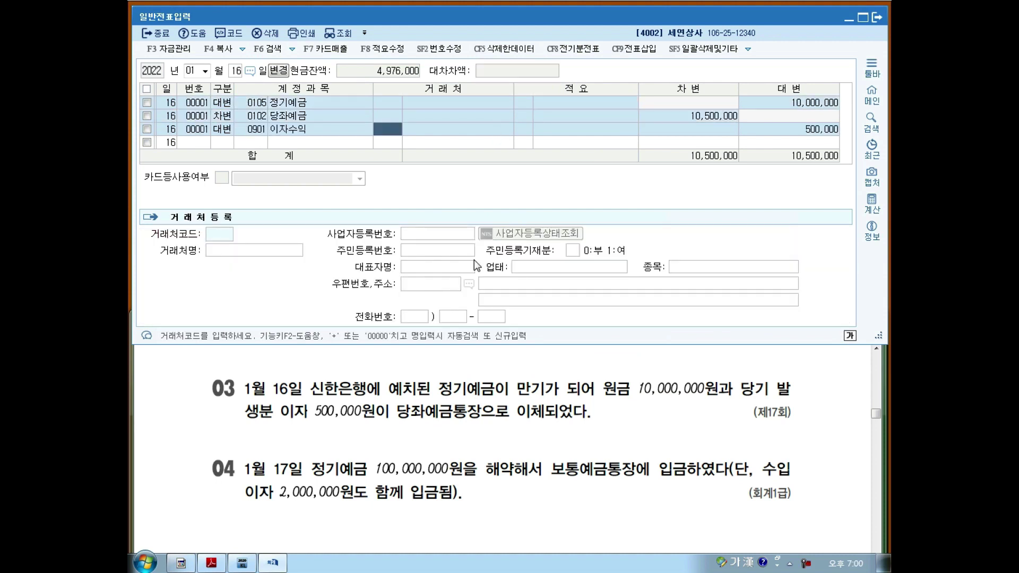
Step: Change the voucher day to 17 to open an empty January 17 entry
key(Escape)
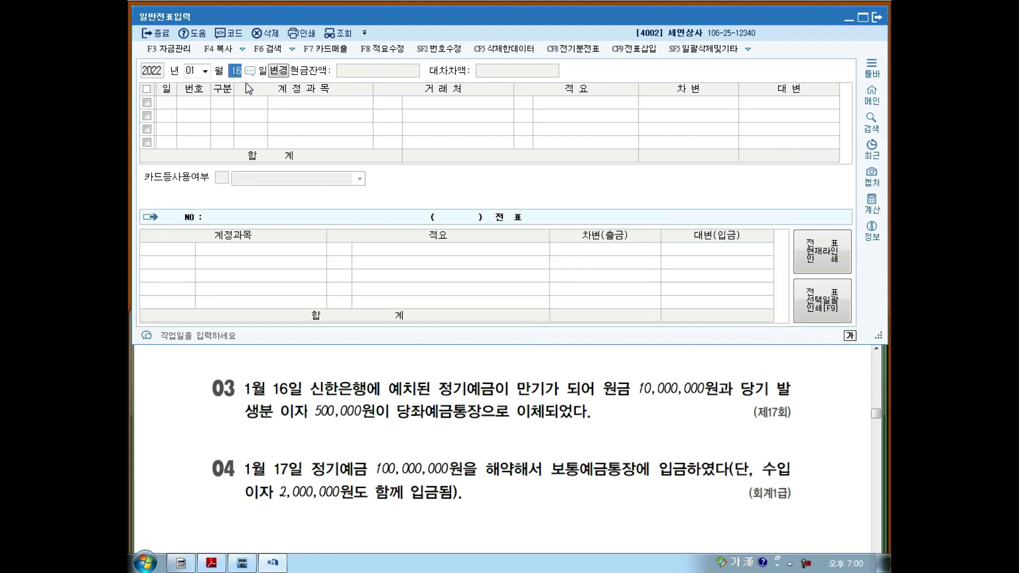
text(17)
key(Return)
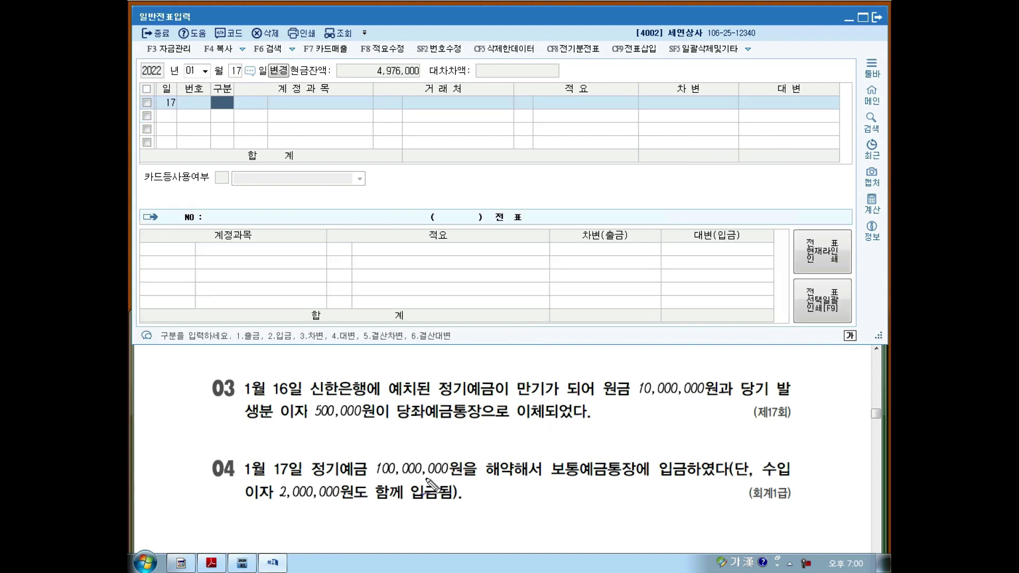
drag(381, 479, 441, 480)
mouse_move(510, 485)
mouse_down()
mouse_move(479, 478)
mouse_move(686, 470)
mouse_move(674, 484)
mouse_up()
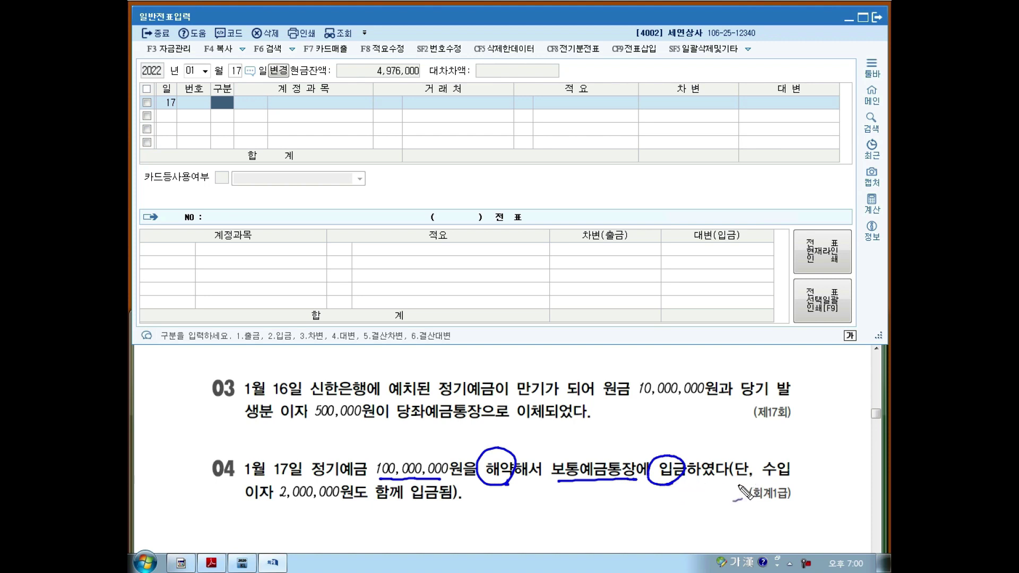
drag(284, 503, 339, 500)
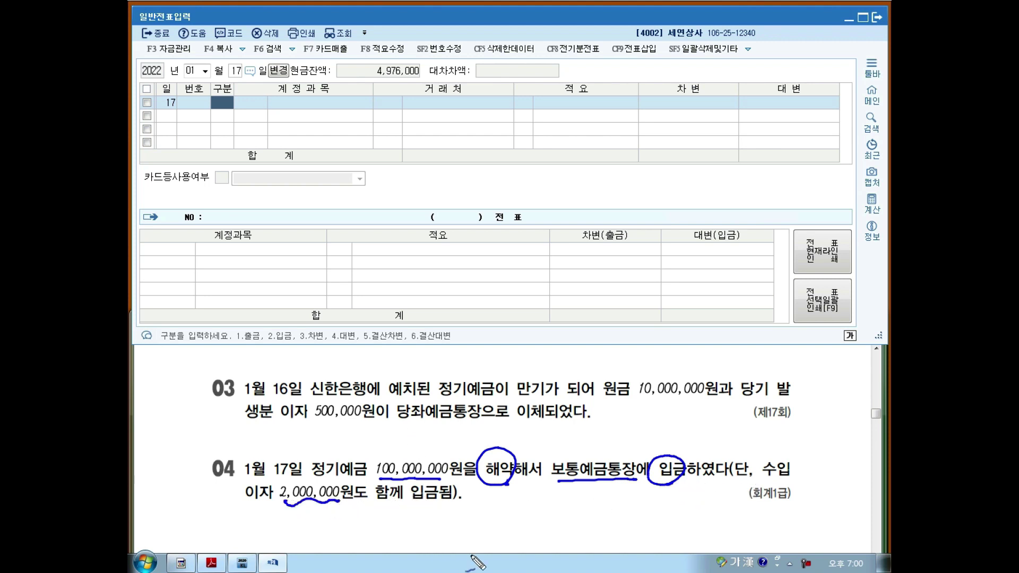
key(Escape)
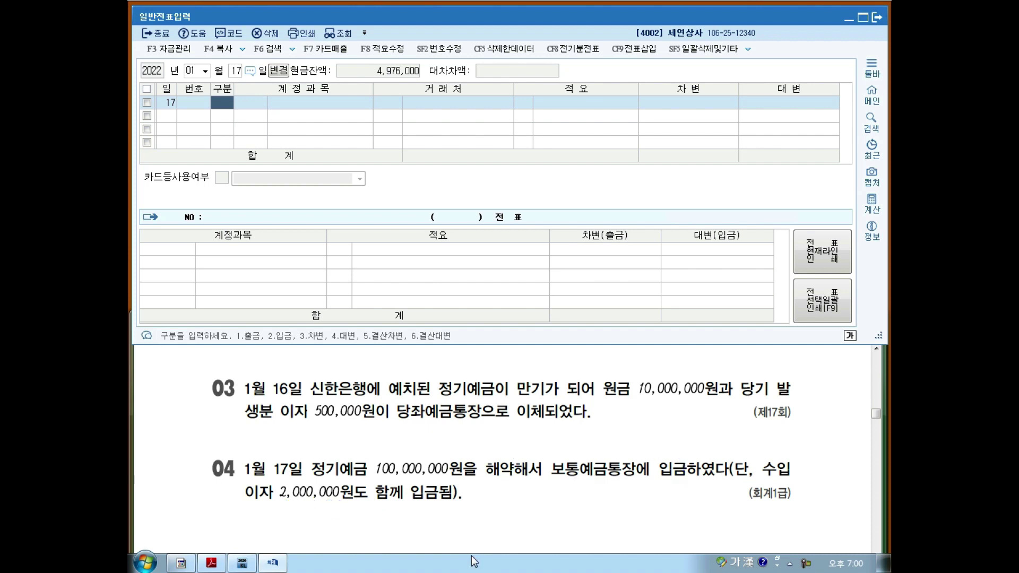
Step: Enter a credit line (대변) in the January 17 voucher for account 0105 정기예금 with the amount 100,000,000
text(4)
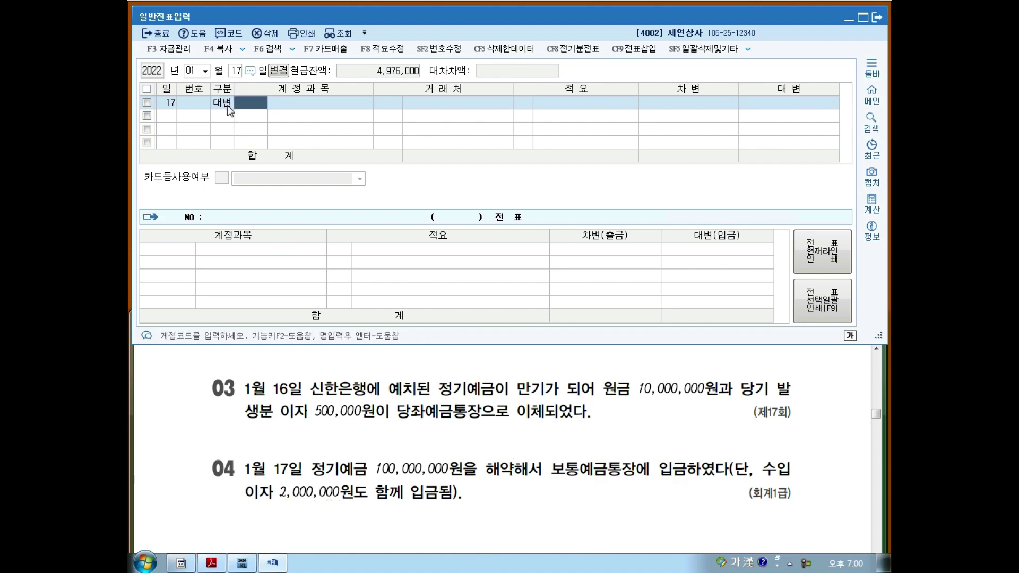
text(정기)
key(Return)
key(Return)
key(Return)
key(Return)
key(Return)
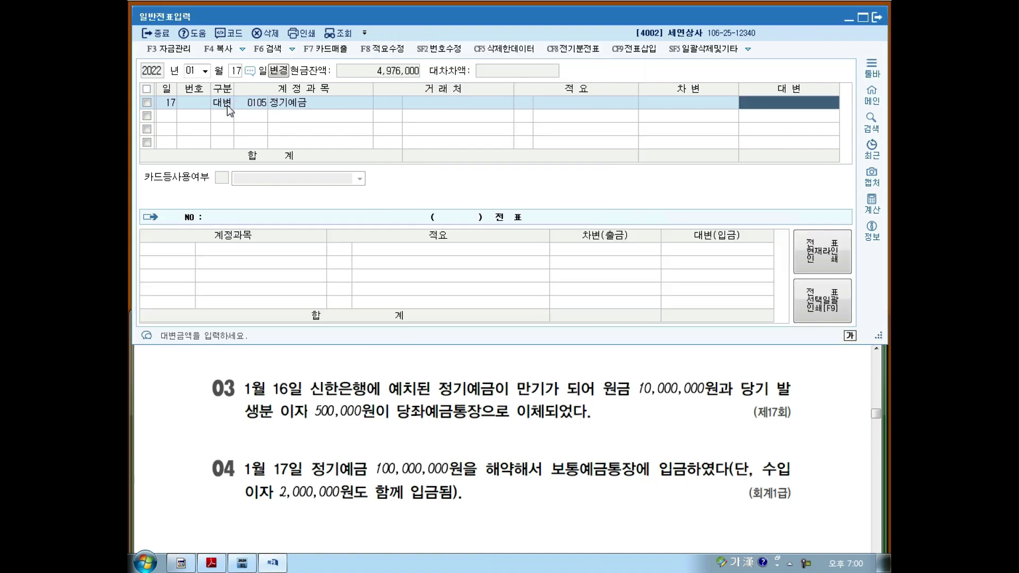
text(100,000,000)
key(Return)
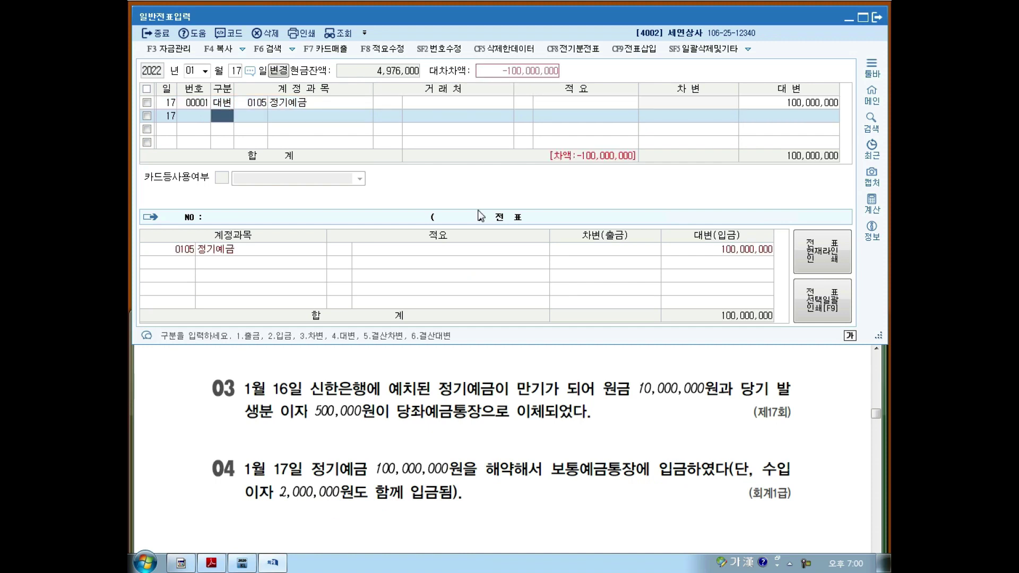
Step: Add a credit line (대변) to the January 17 voucher for account 901 이자수익 with the amount 2,000,000
text(4901)
key(Return)
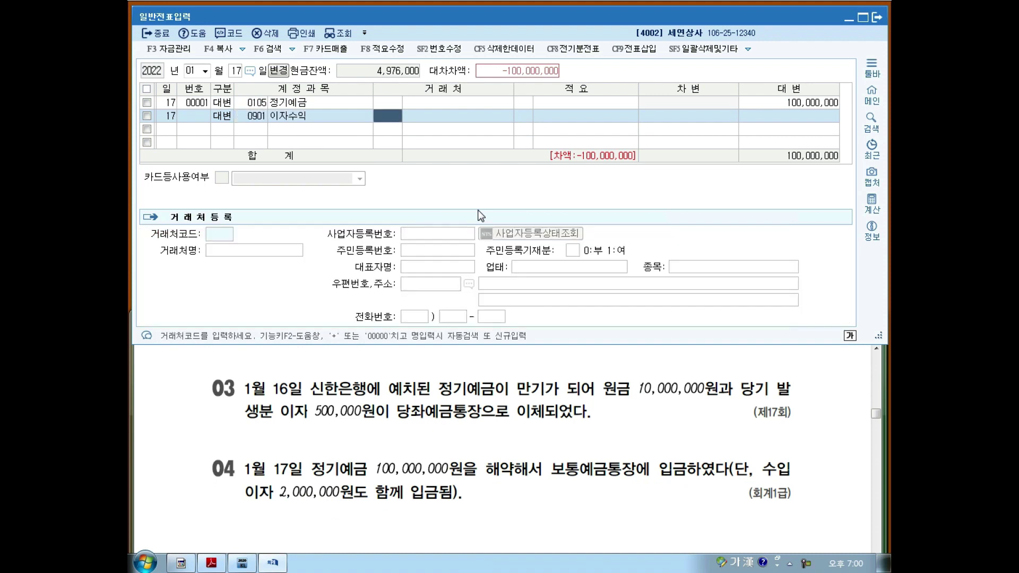
key(Return)
key(Return)
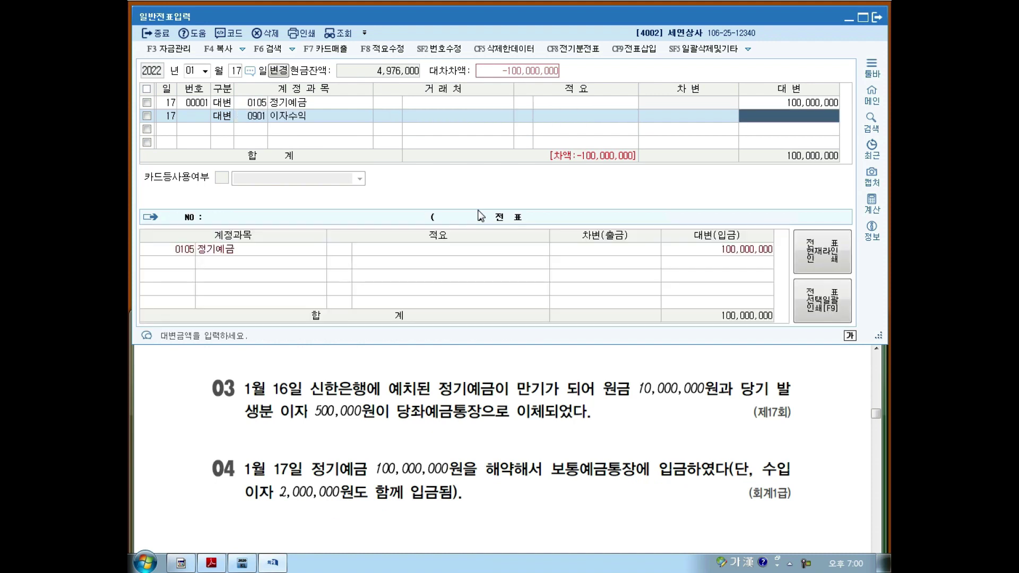
text(2000000)
key(Return)
Step: Add a balancing debit line (차변) of 102,000,000 to the January 17 voucher for account 0103 보통예금
text(3)
key(Return)
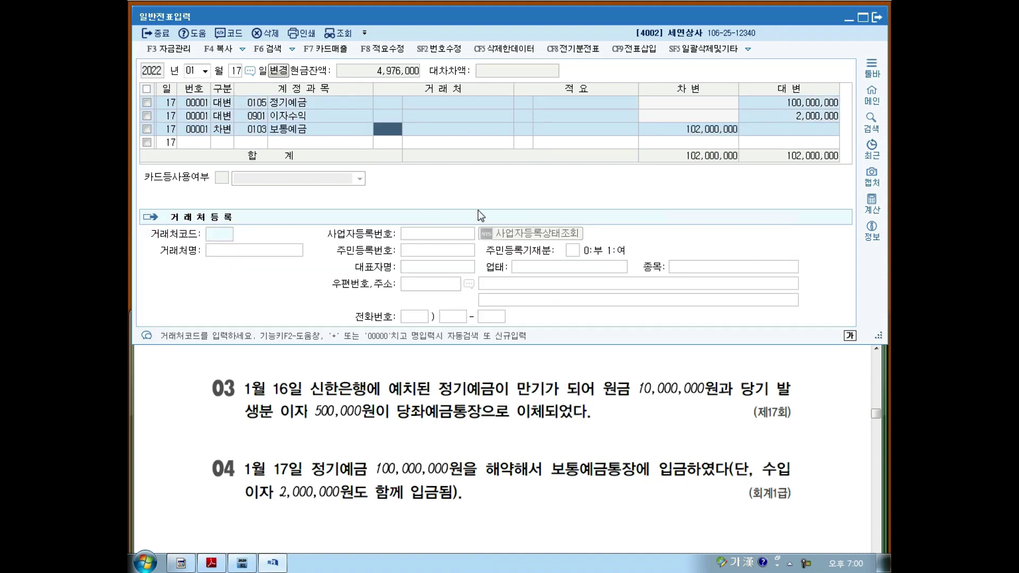